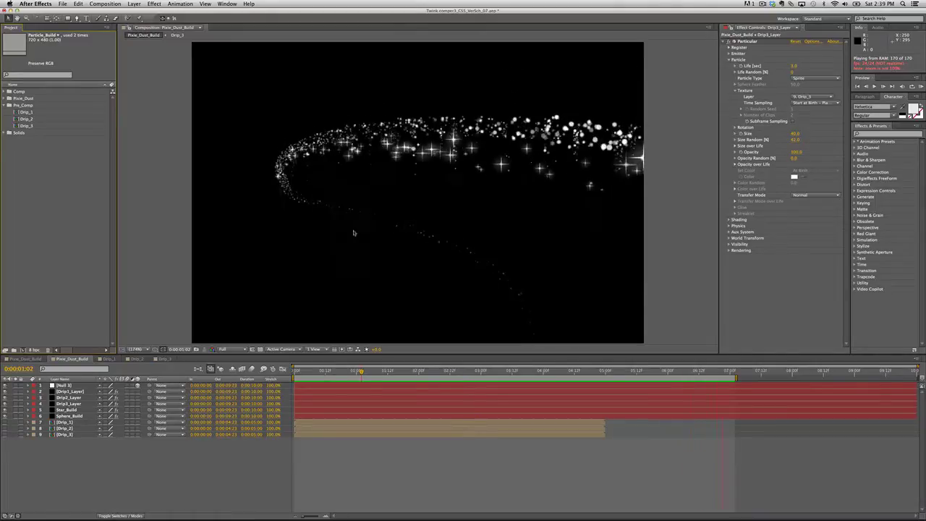
Step: Stop the preview and add a new adjustment layer above the particle layers in the Pixie_Dust_Build composition
click(306, 206)
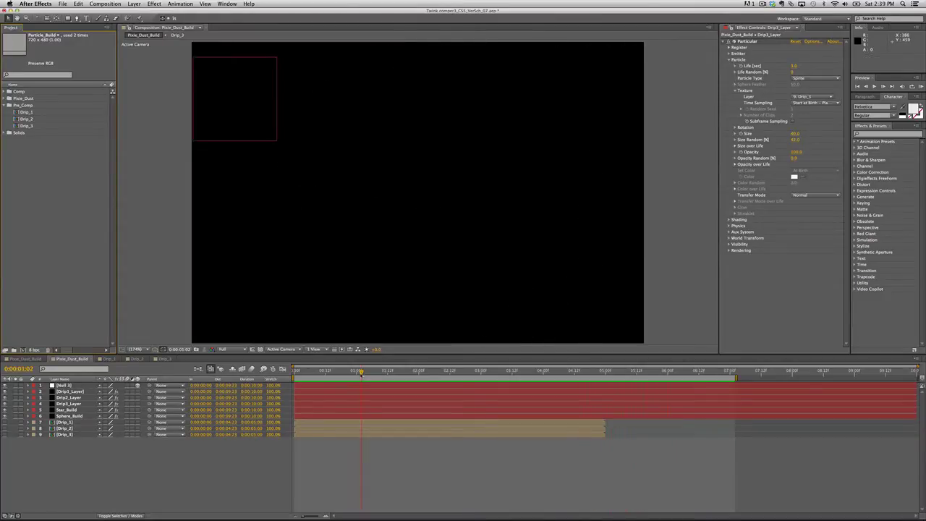
key(space)
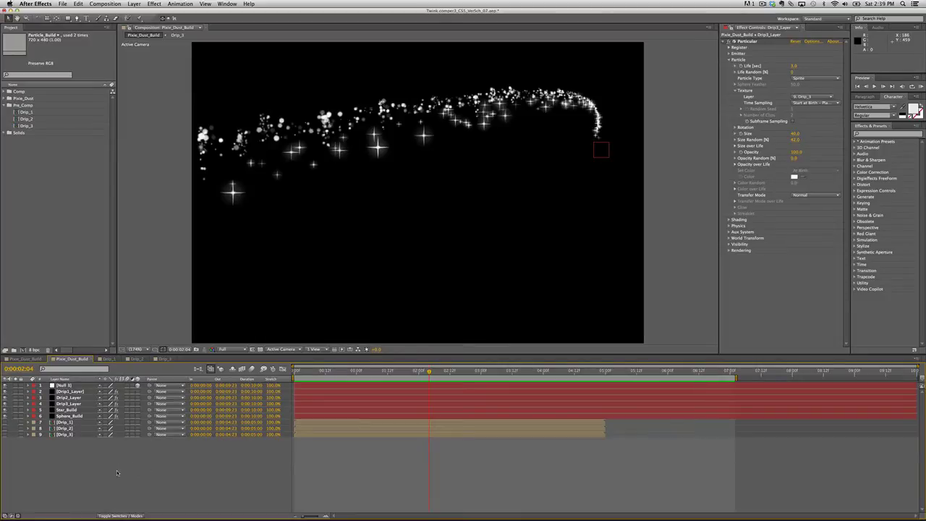
right_click(123, 471)
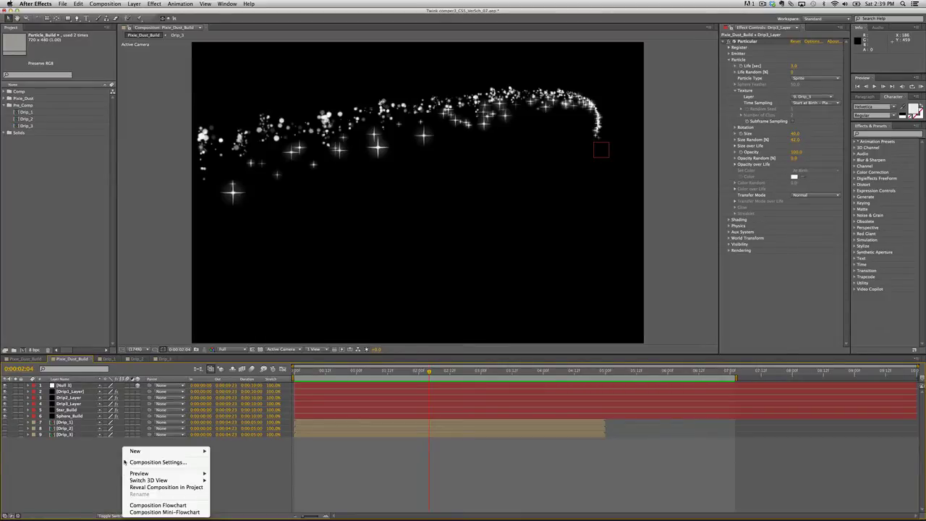
mouse_move(138, 451)
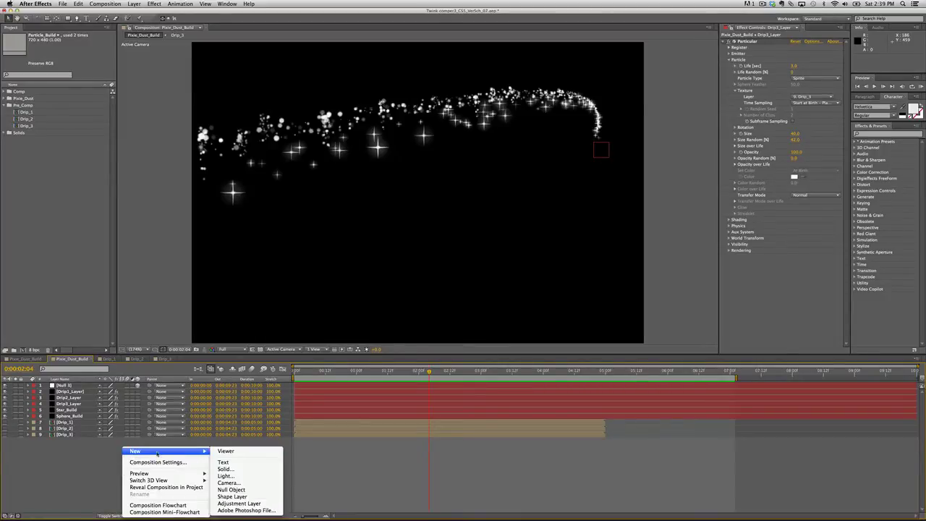
click(246, 503)
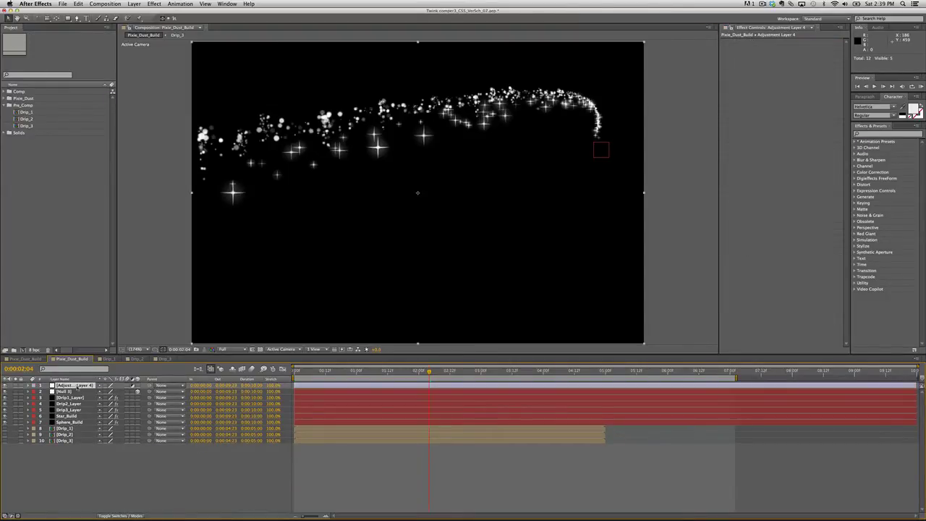
Step: Apply the Trapcode Starglow effect to the new adjustment layer
click(154, 5)
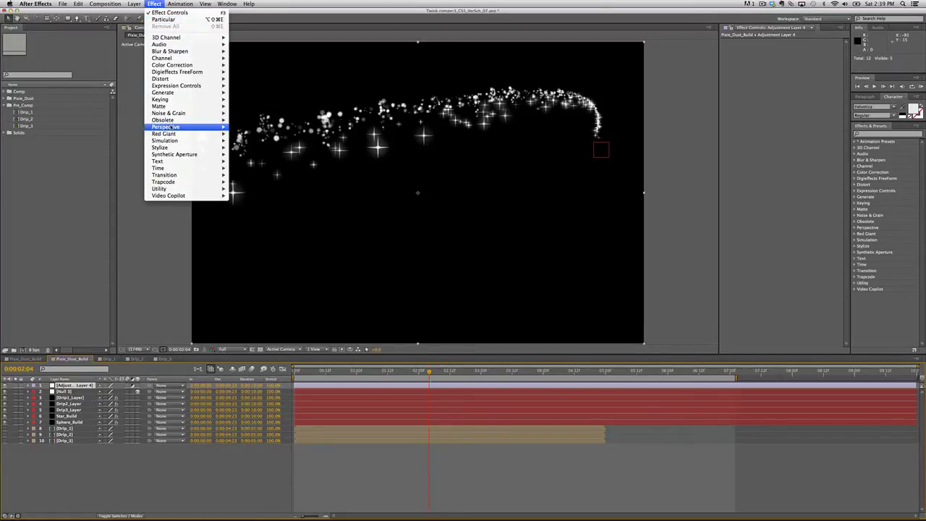
mouse_move(178, 183)
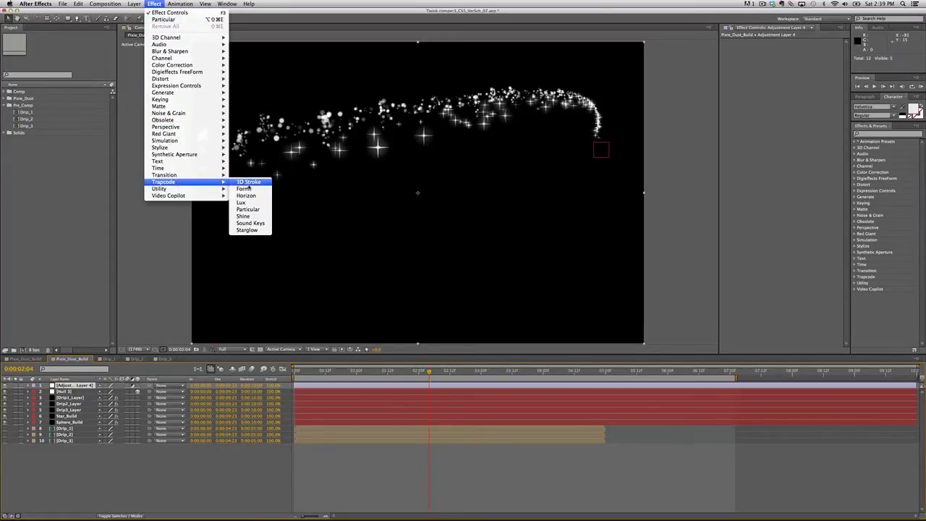
click(250, 230)
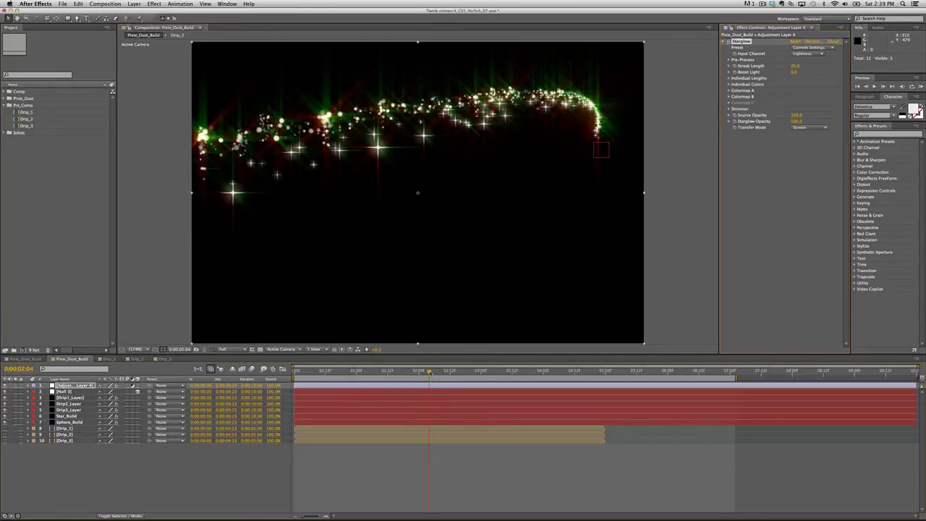
Step: Go to 0:00:05:13 and try the Red and White Star presets on the Starglow effect
drag(430, 371, 635, 359)
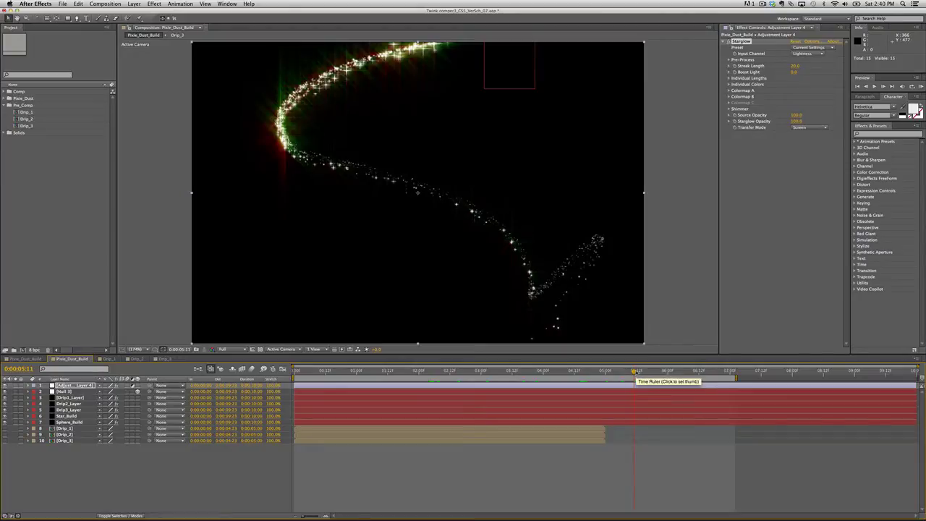
mouse_move(634, 373)
mouse_down()
mouse_move(651, 372)
mouse_move(639, 372)
mouse_up()
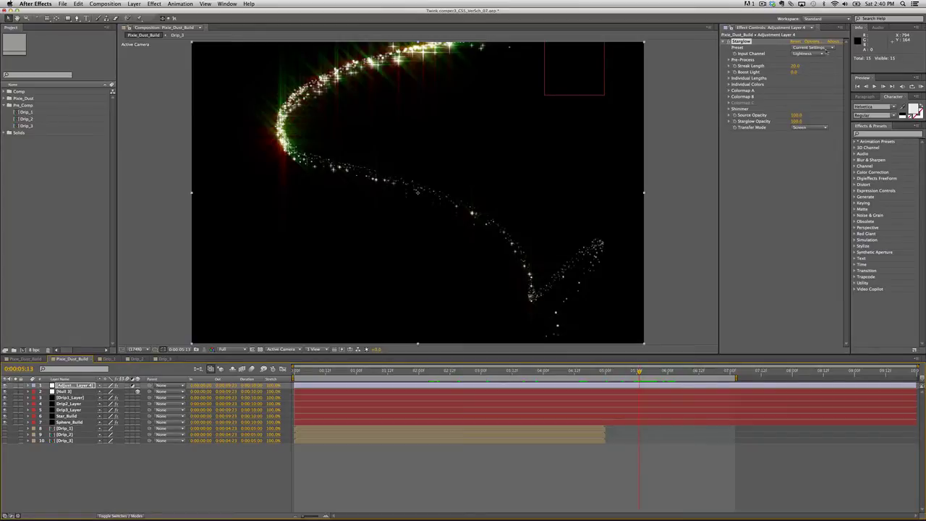
click(833, 49)
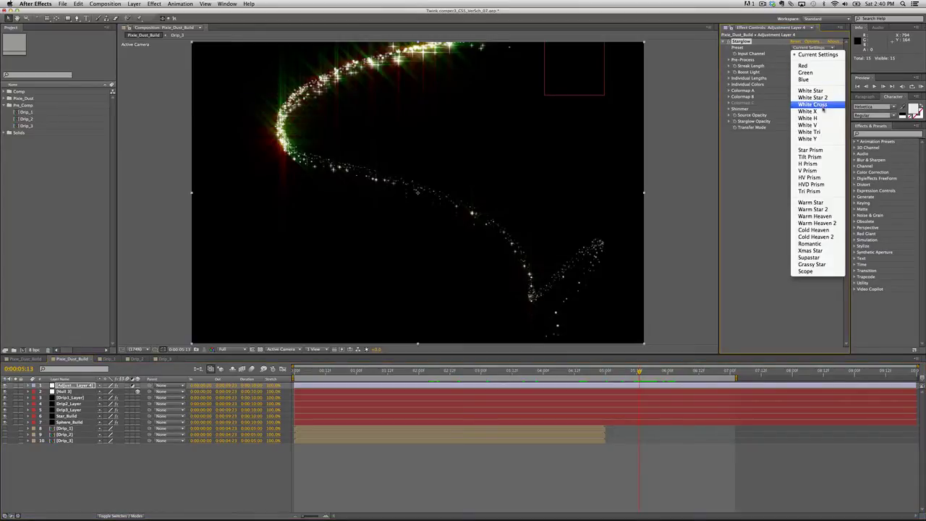
click(804, 67)
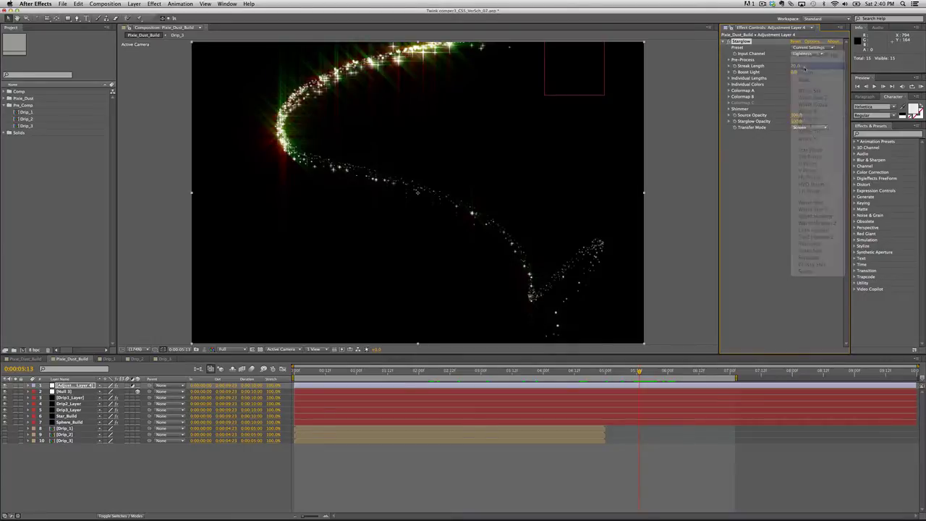
click(833, 48)
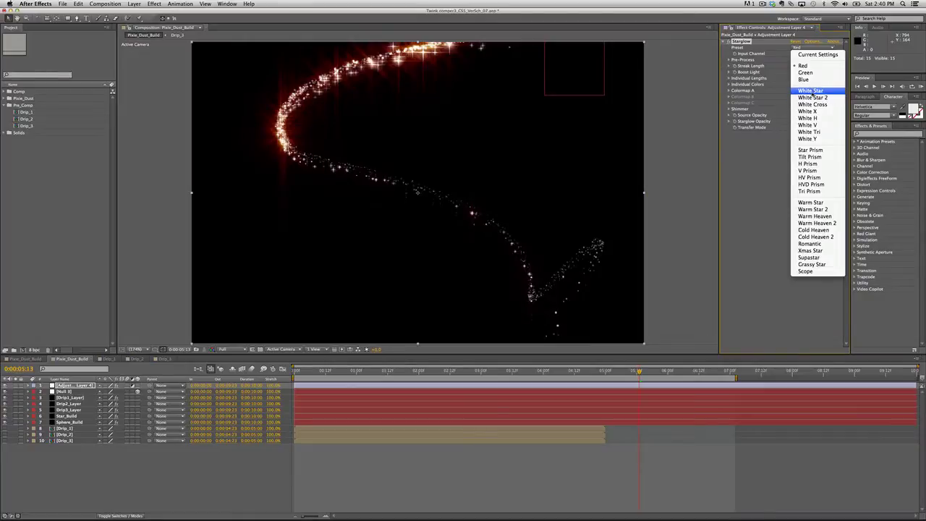
click(811, 92)
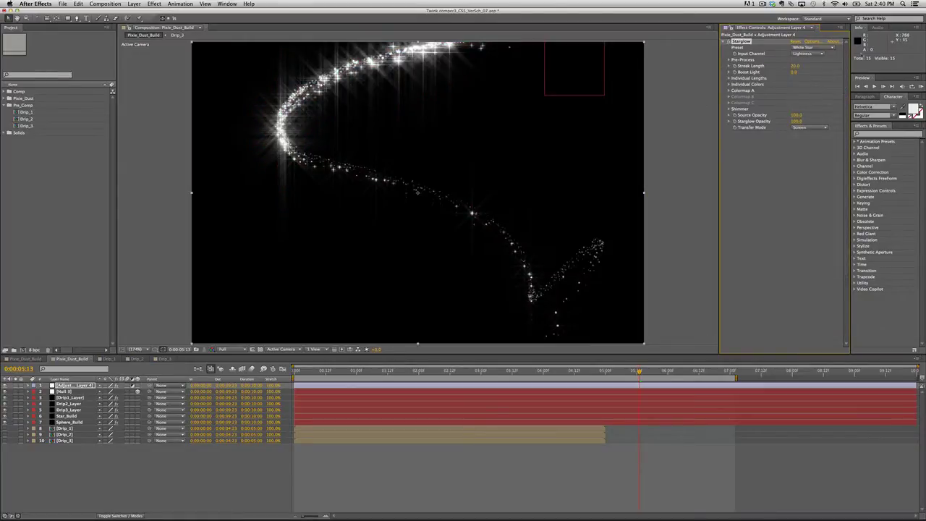
Step: Set the Starglow preset to Warm Star and review the trail back to 0:00:05:02
click(833, 50)
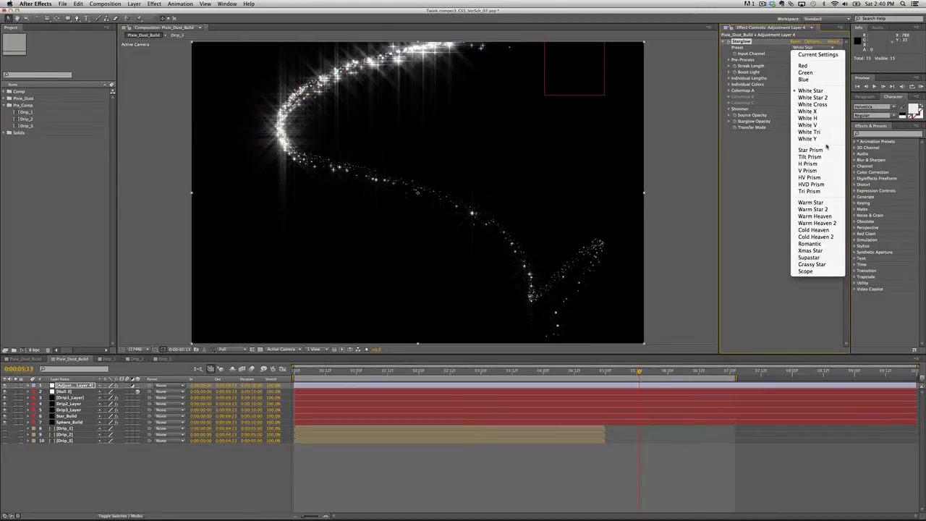
click(811, 203)
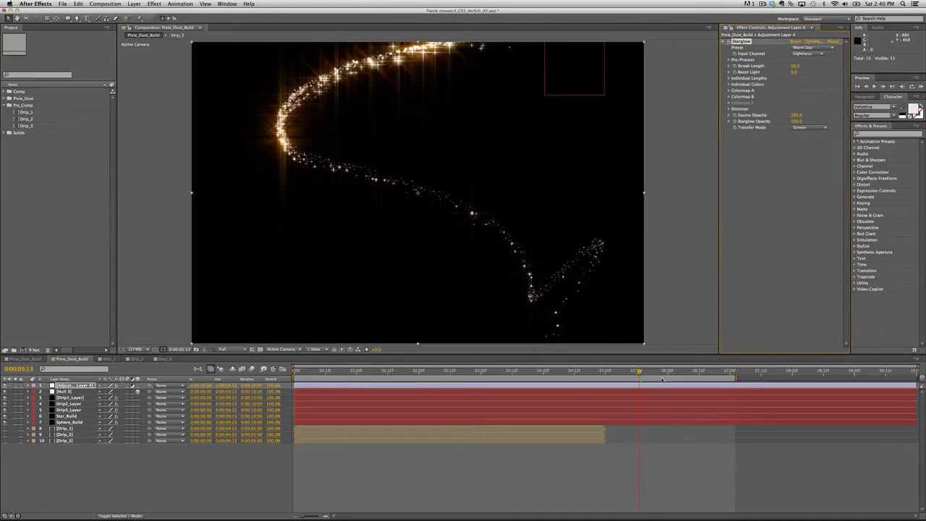
drag(640, 376, 610, 374)
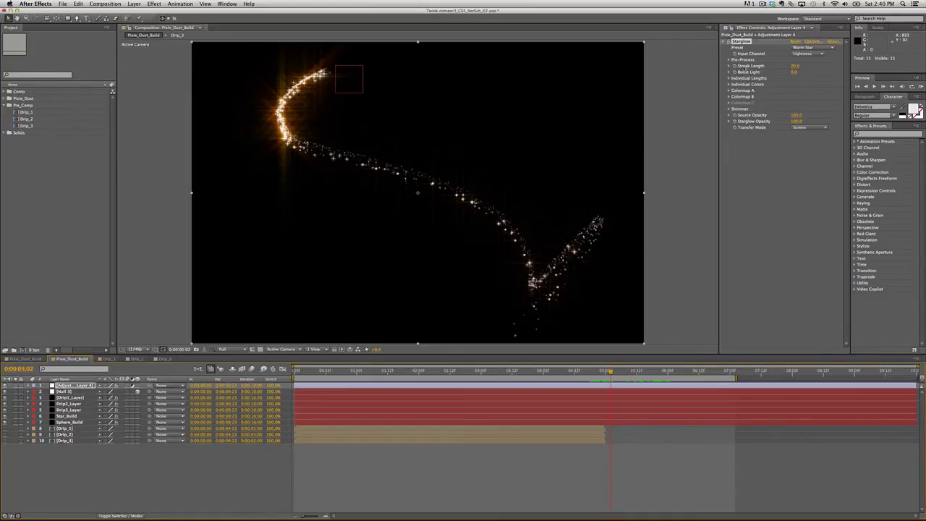
Step: Shorten Starglow's Streak Length to 8 and check the glow along the trail up to 0:00:06:07
click(794, 65)
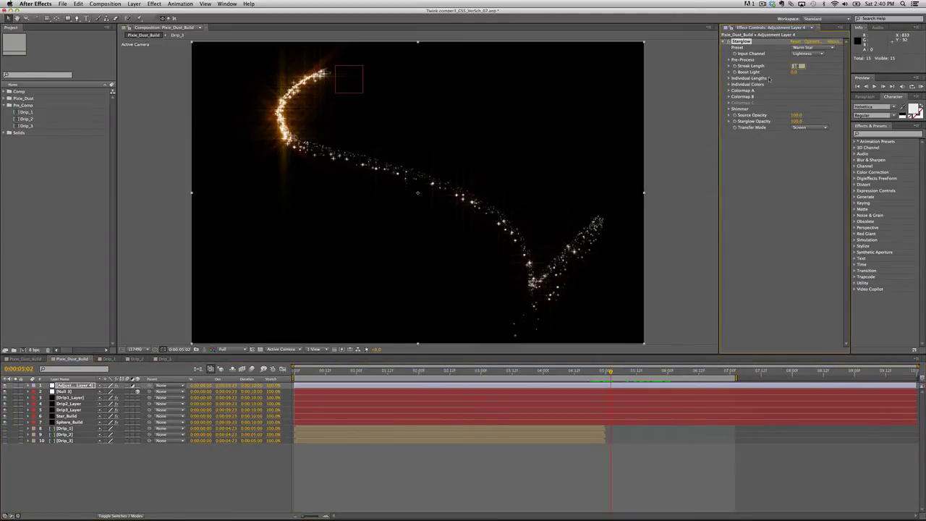
text(50)
key(Return)
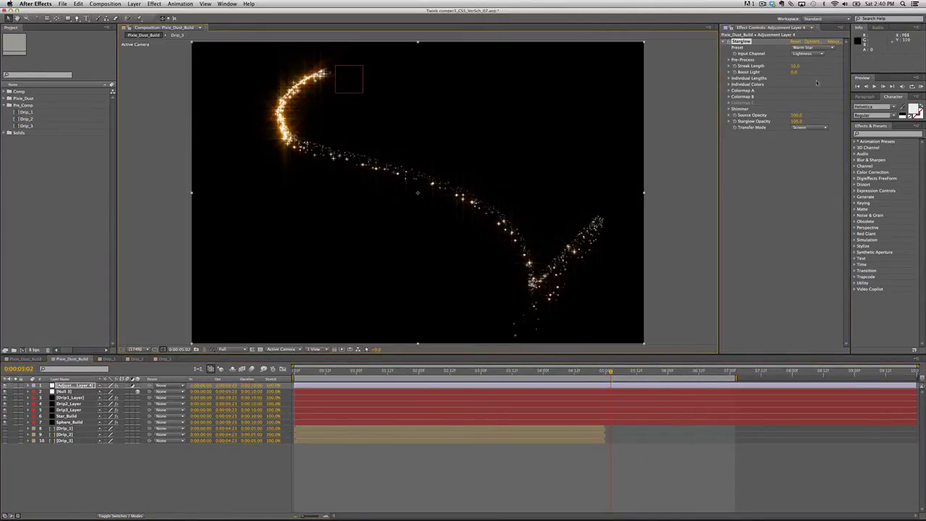
click(795, 66)
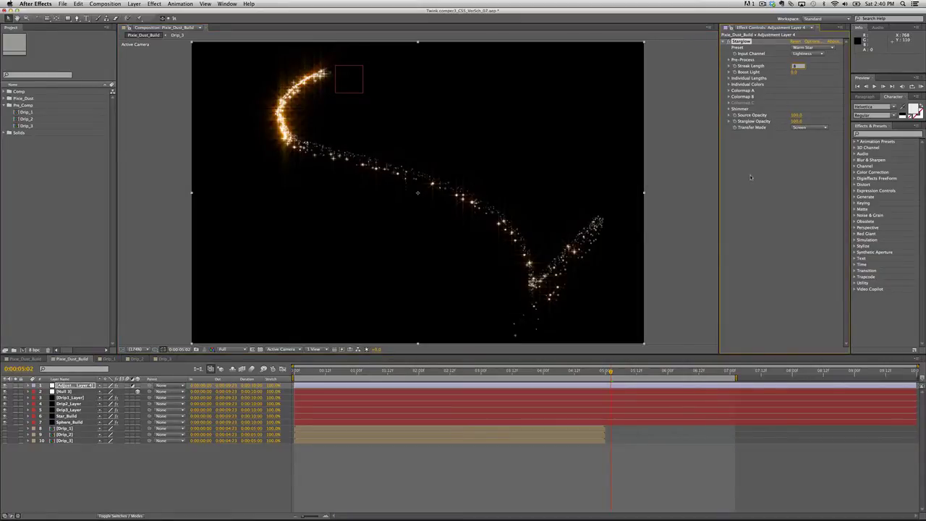
text(8)
key(Return)
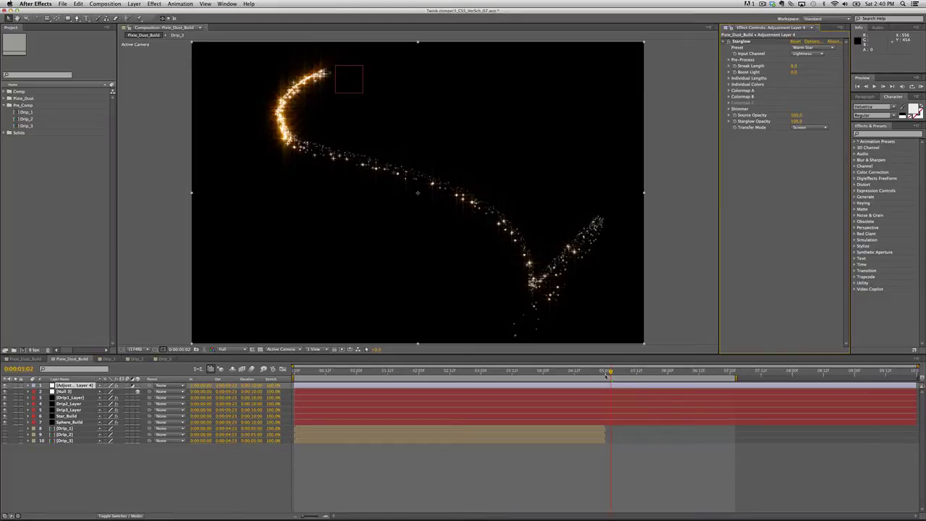
key(space)
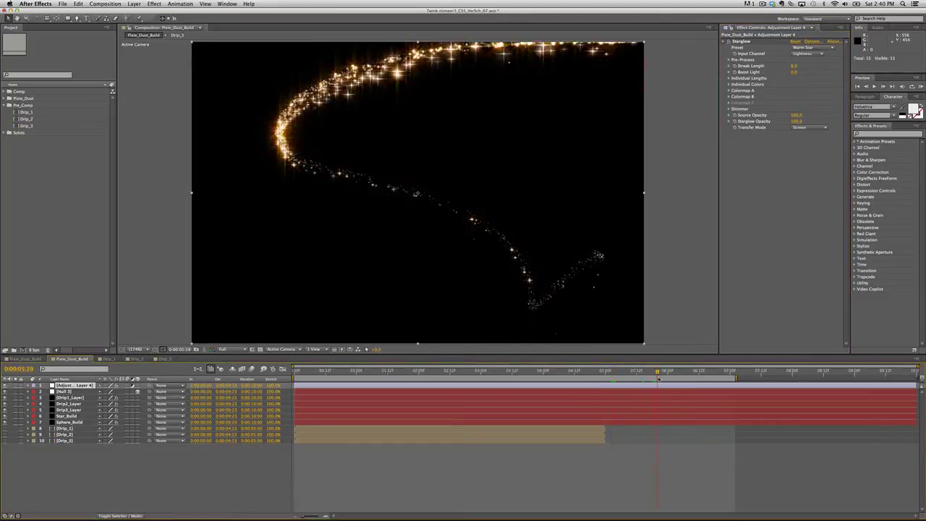
drag(691, 373, 690, 331)
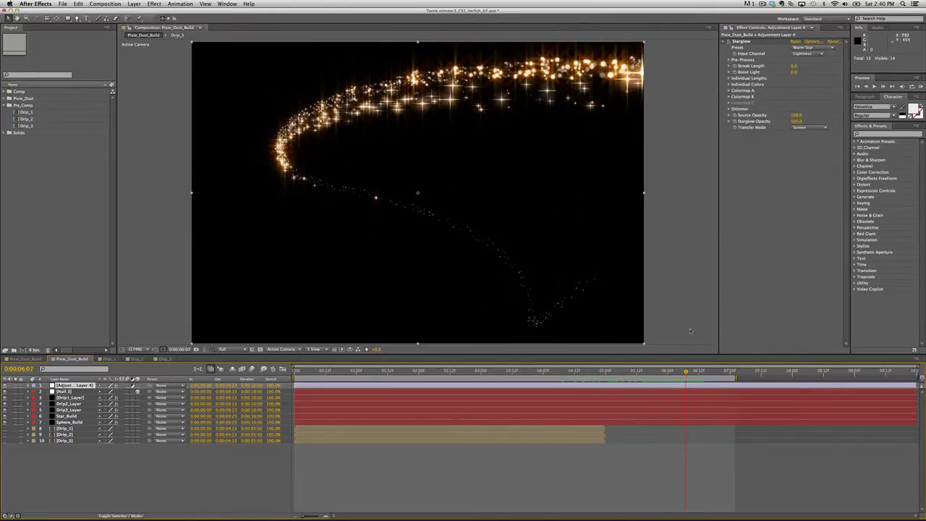
Step: Change Starglow's Colormap A preset to 3-Color Gradient
click(729, 91)
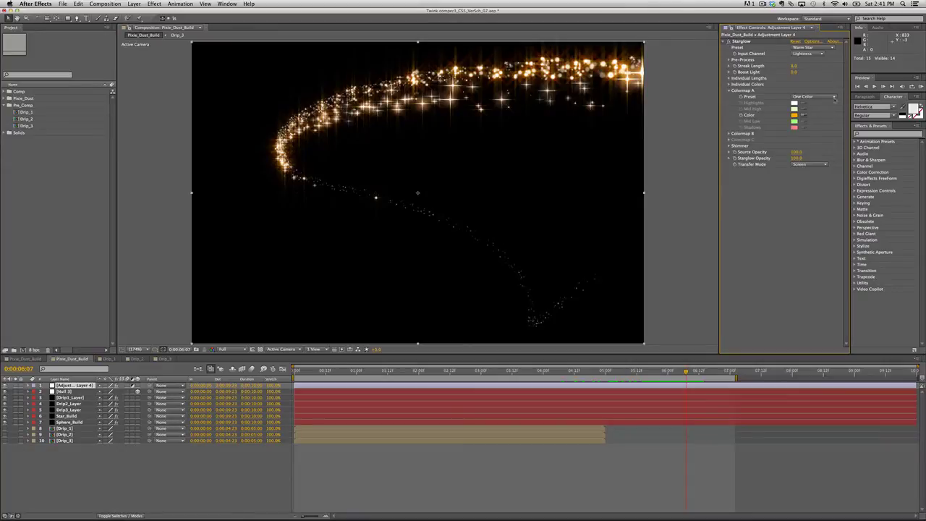
click(837, 97)
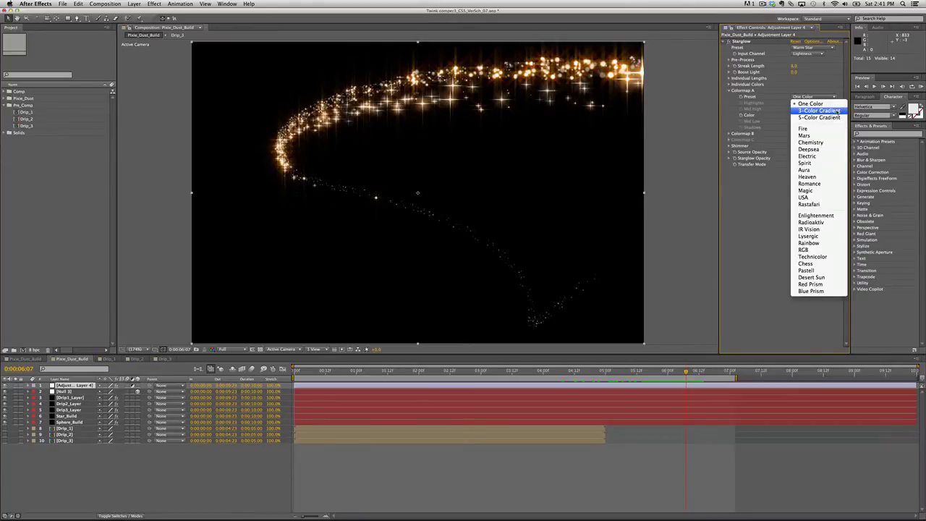
click(837, 111)
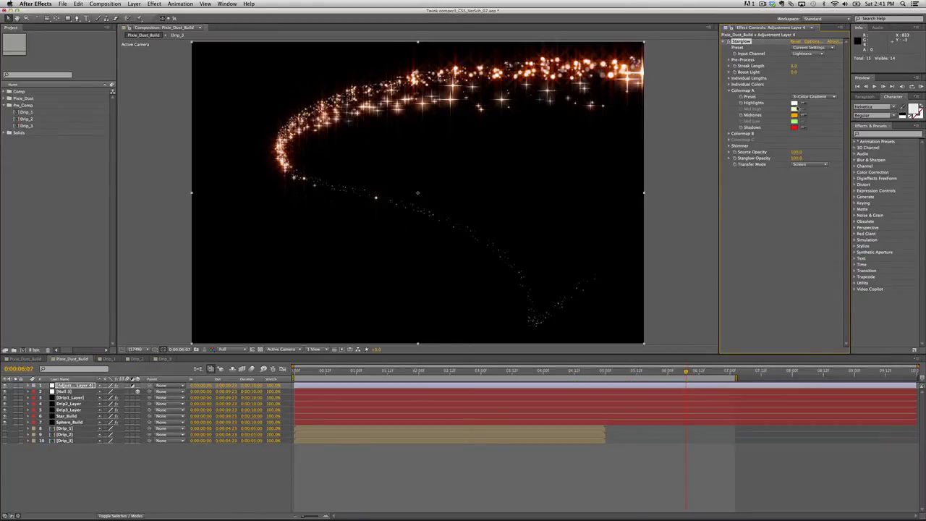
Step: Set the Colormap A Shadows color to golden orange and the Midtones color to yellow
click(795, 129)
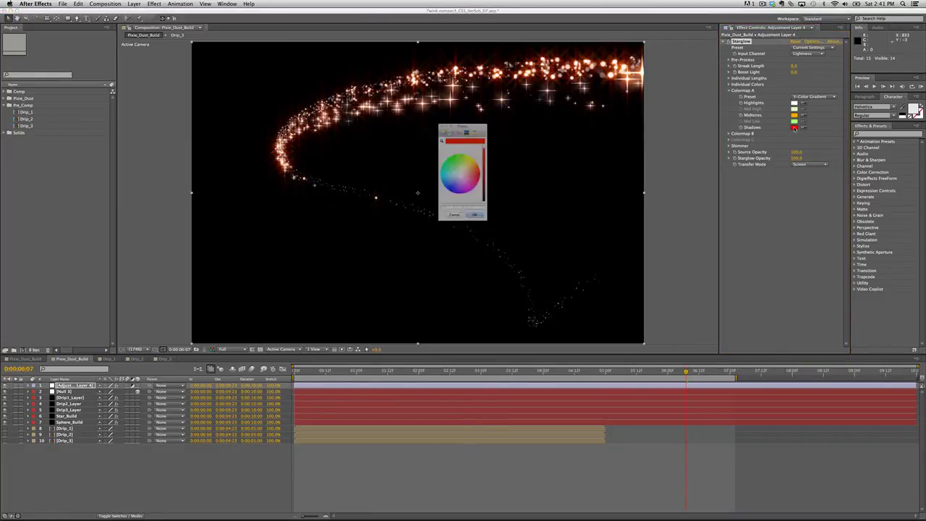
drag(483, 172, 480, 156)
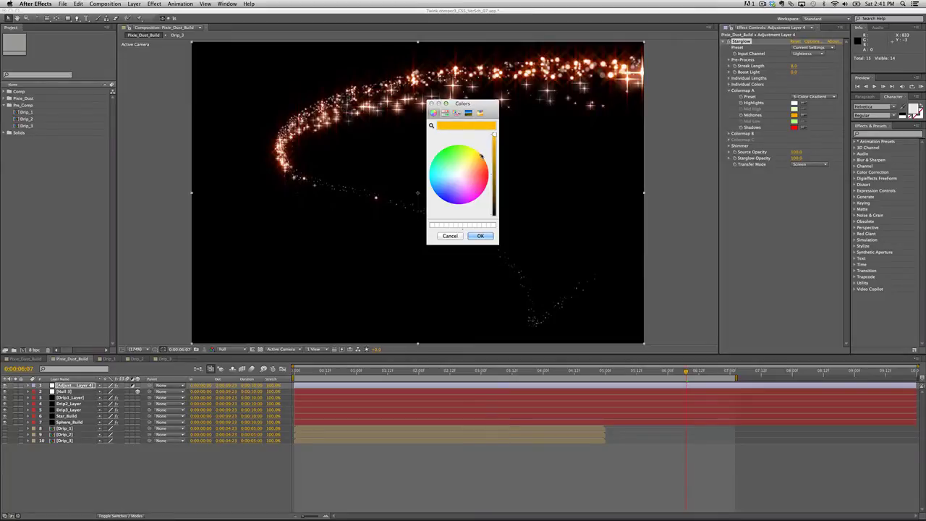
click(481, 236)
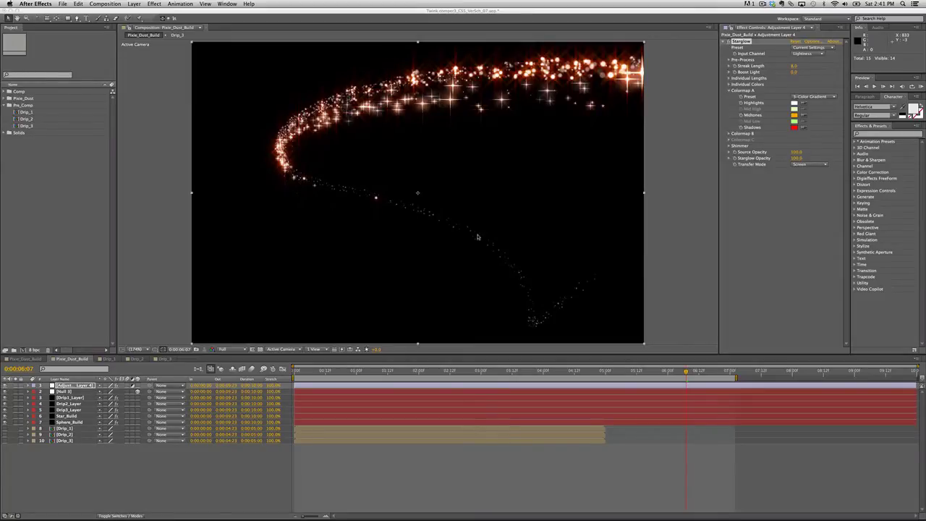
click(796, 117)
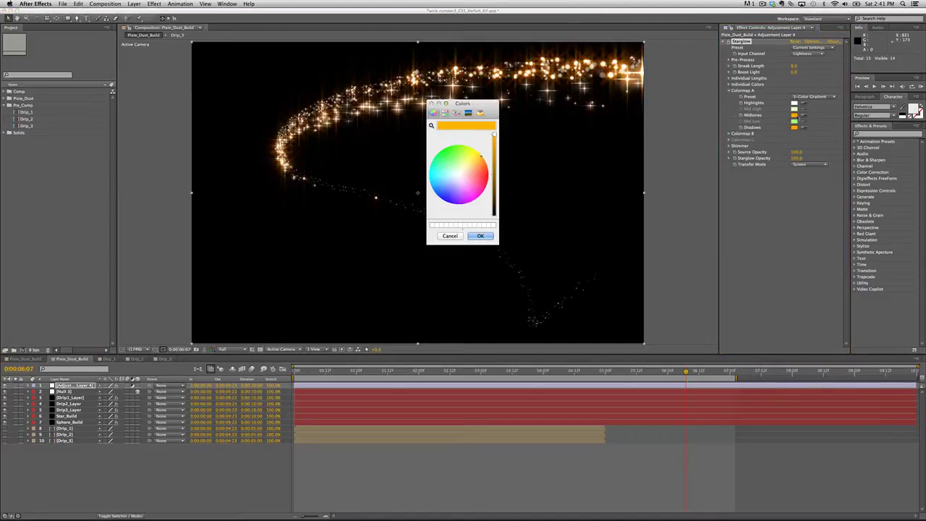
click(474, 157)
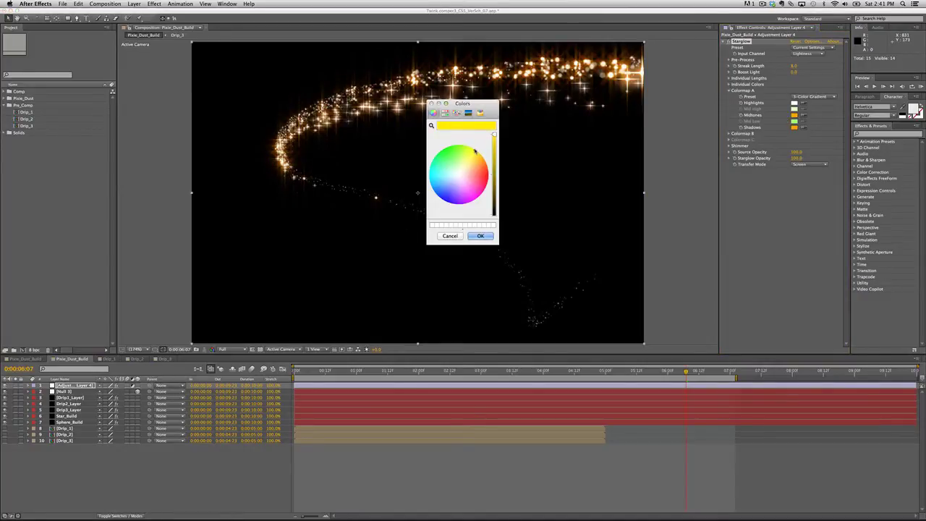
click(479, 236)
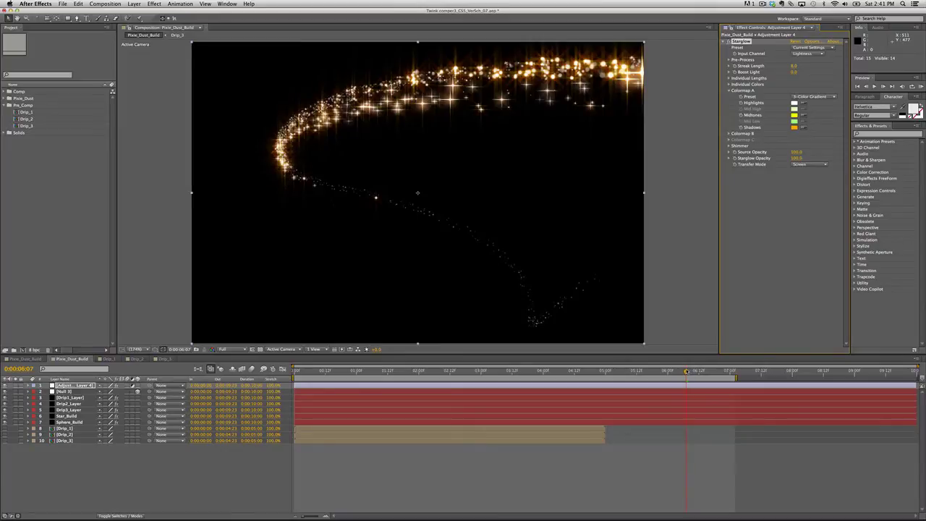
Step: Go to frame 0:00:02:21 and change Starglow's Colormap B preset to 3-Color Gradient
drag(686, 371, 473, 403)
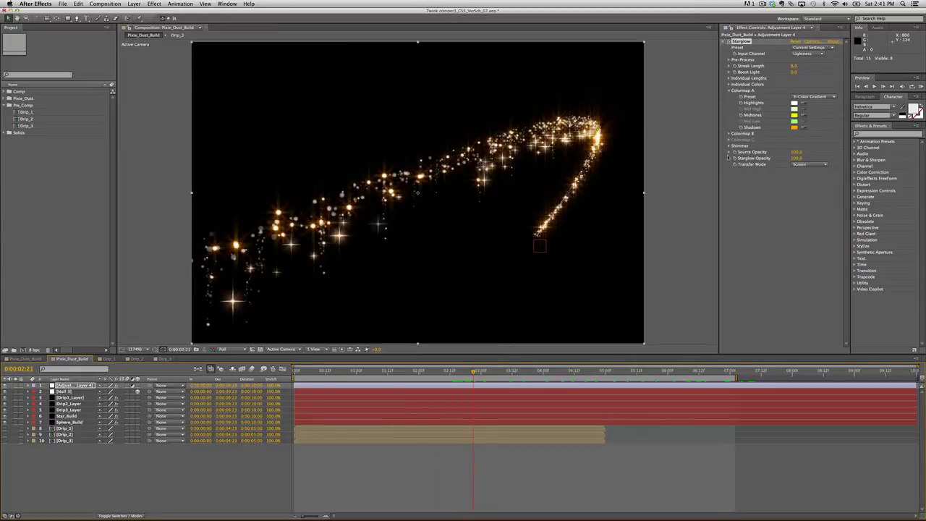
click(729, 134)
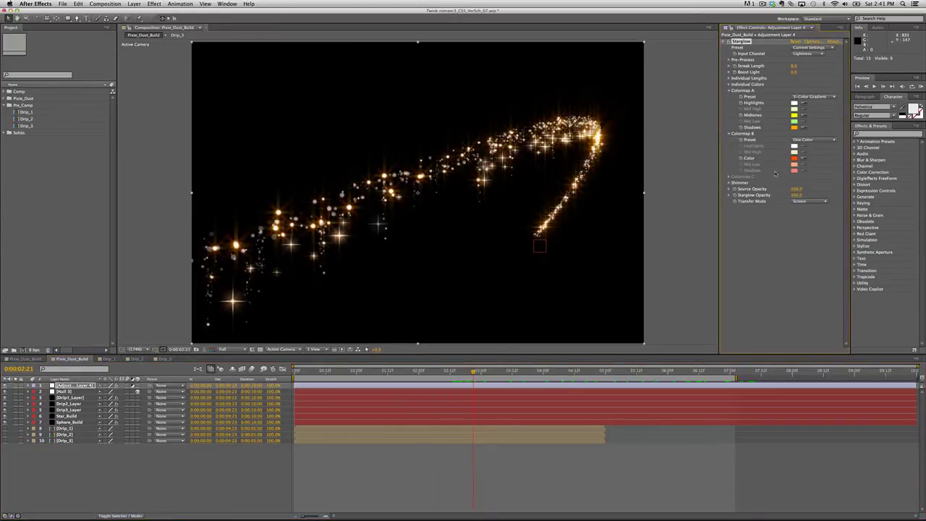
click(834, 141)
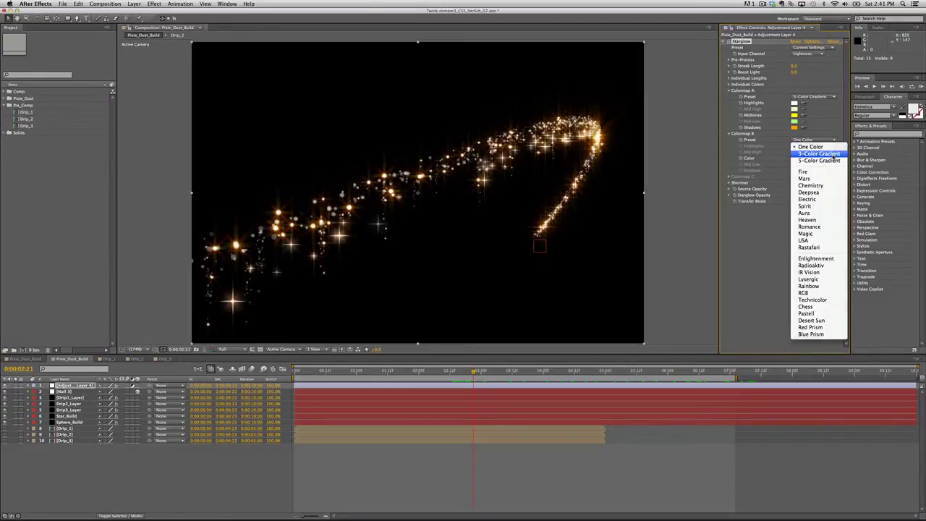
click(820, 154)
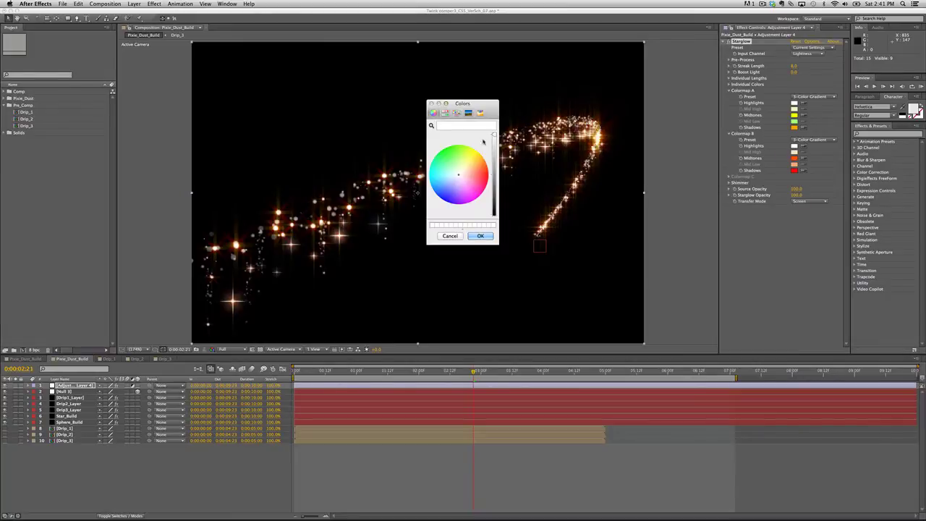
Step: Set the Colormap B Highlights color to yellow and the Midtones color to golden orange
drag(459, 176, 476, 155)
click(481, 236)
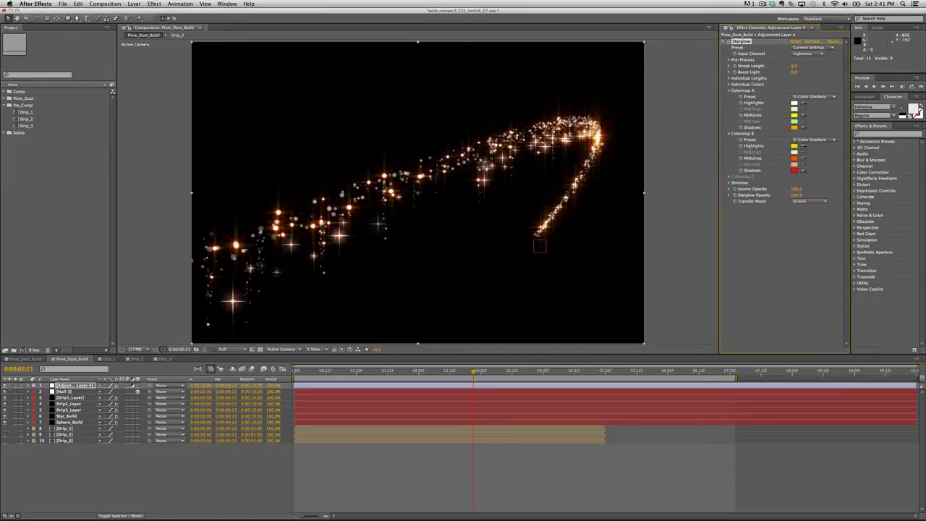
click(795, 159)
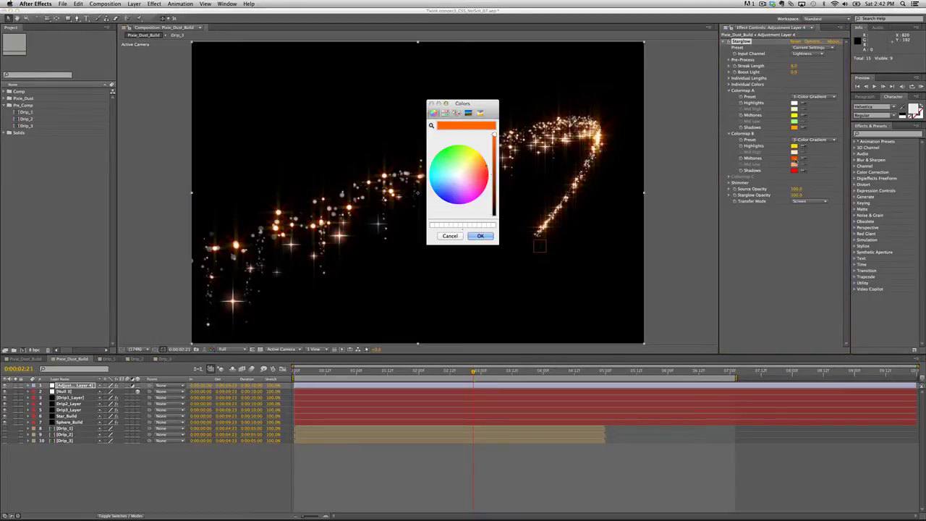
drag(467, 166, 480, 155)
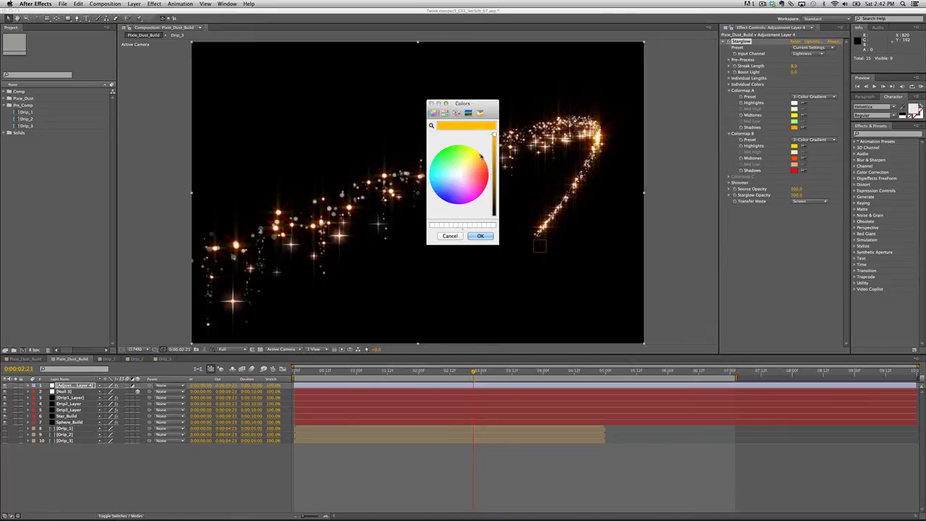
click(480, 236)
Step: Set the Colormap B Shadows color to light orange
click(794, 171)
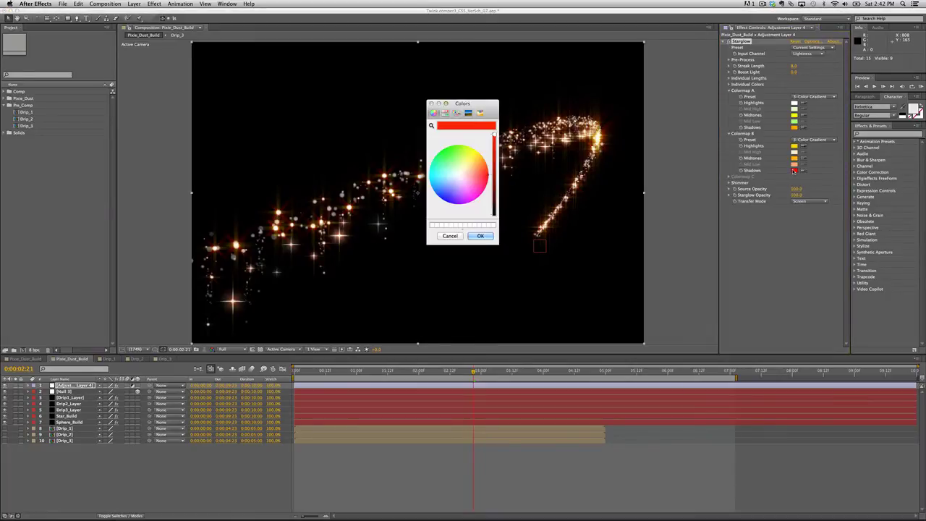
drag(470, 162, 476, 166)
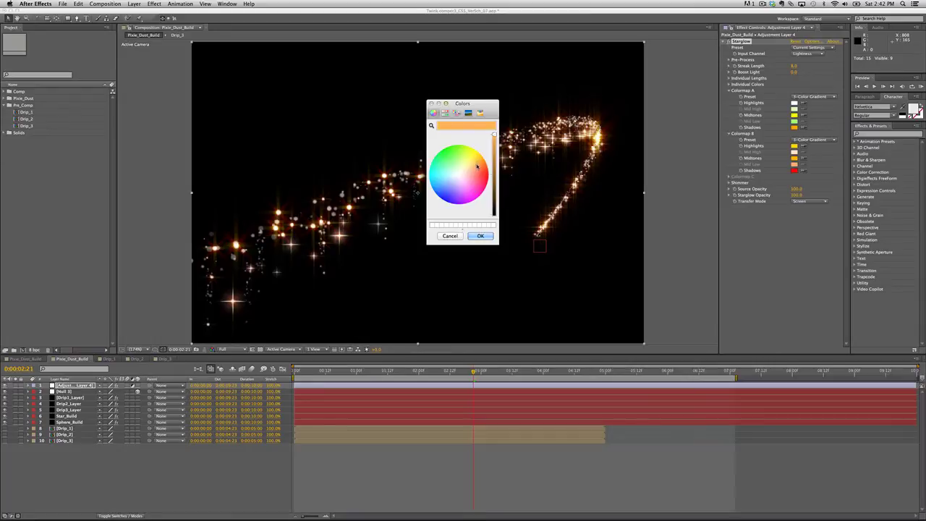
click(480, 236)
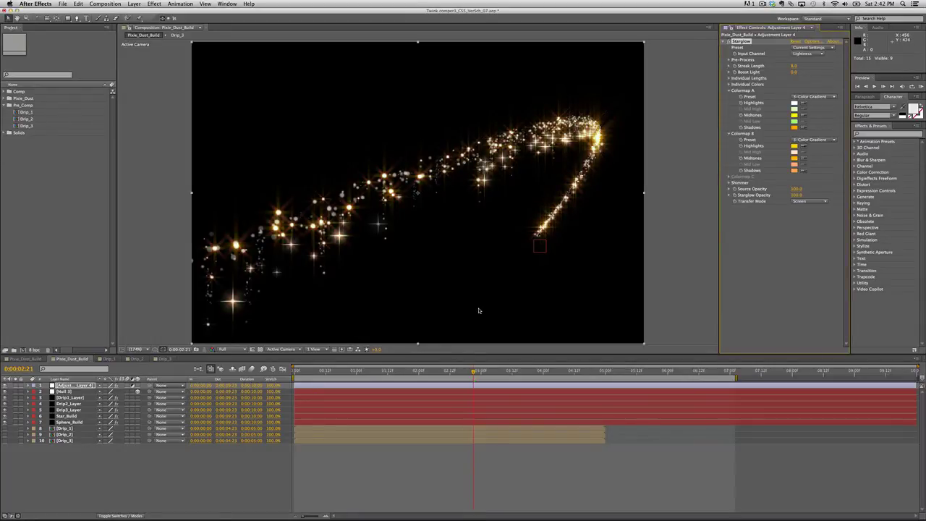
Step: Check the trail at 0:00:05:04 and set the Colormap A Midtones color to golden orange
mouse_move(474, 374)
mouse_down()
mouse_move(531, 374)
mouse_move(490, 374)
mouse_up()
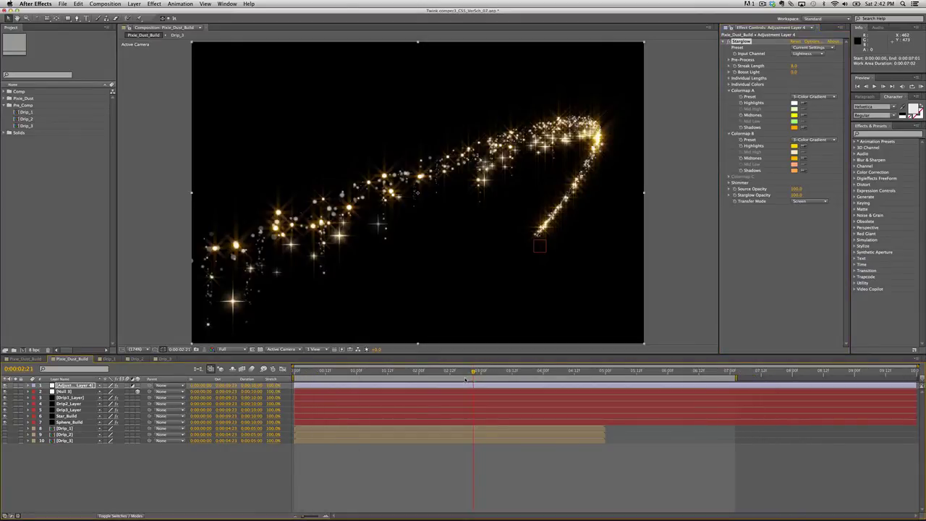
drag(498, 370, 617, 355)
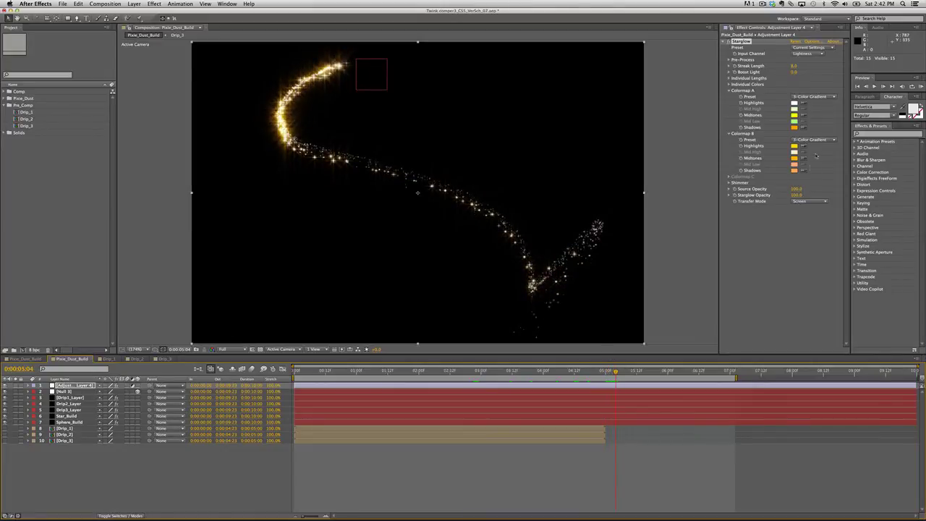
click(795, 116)
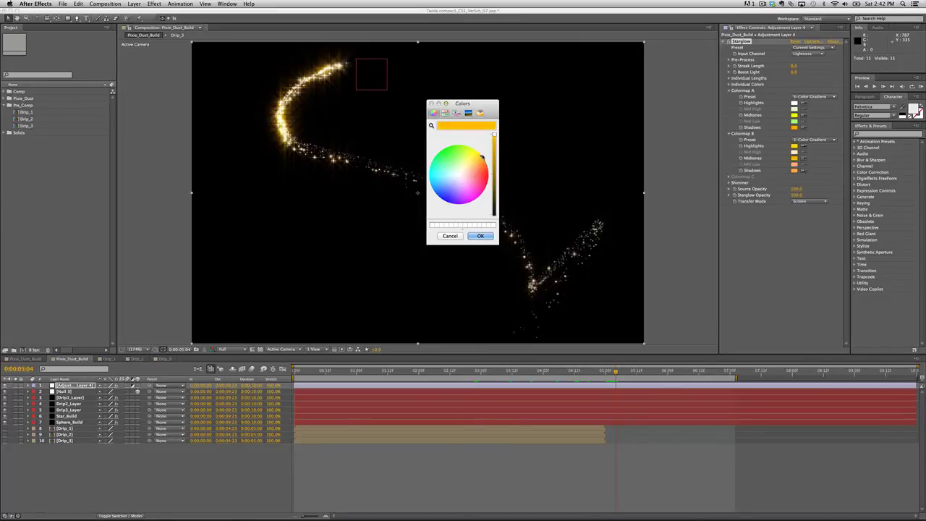
click(482, 237)
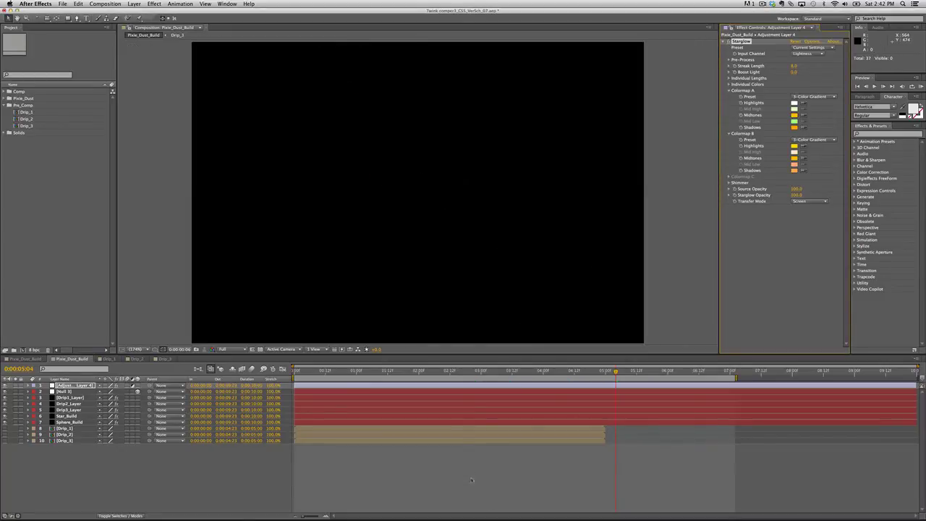
Step: Play a RAM preview of the glowing trail, and examine it frame by frame up to 0:00:05:11
key(KP_0)
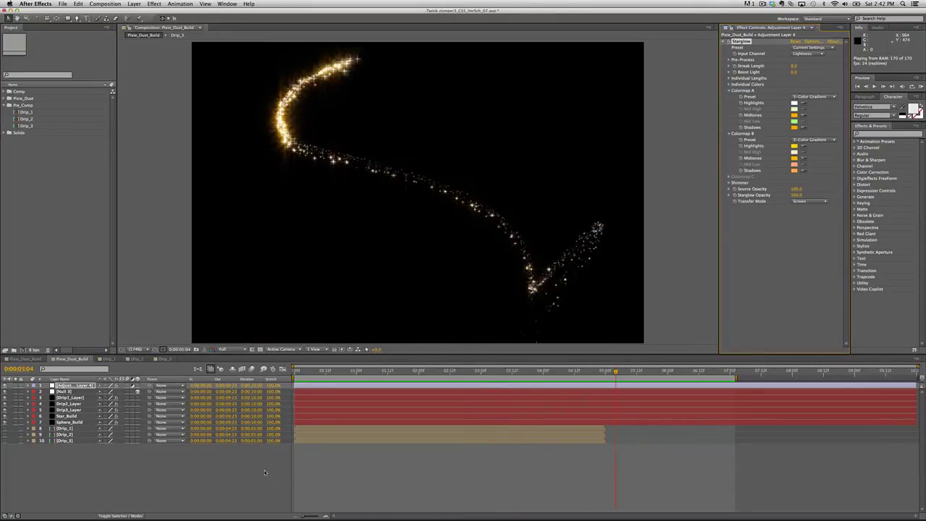
key(space)
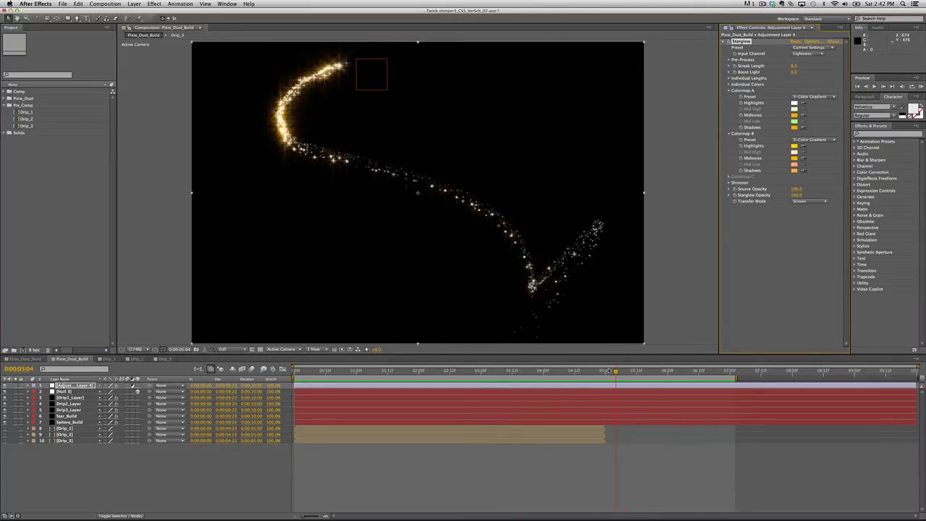
key(Page_Down)
key(Page_Down)
key(Page_Down)
key(Page_Down)
key(Page_Down)
key(Page_Down)
key(Page_Down)
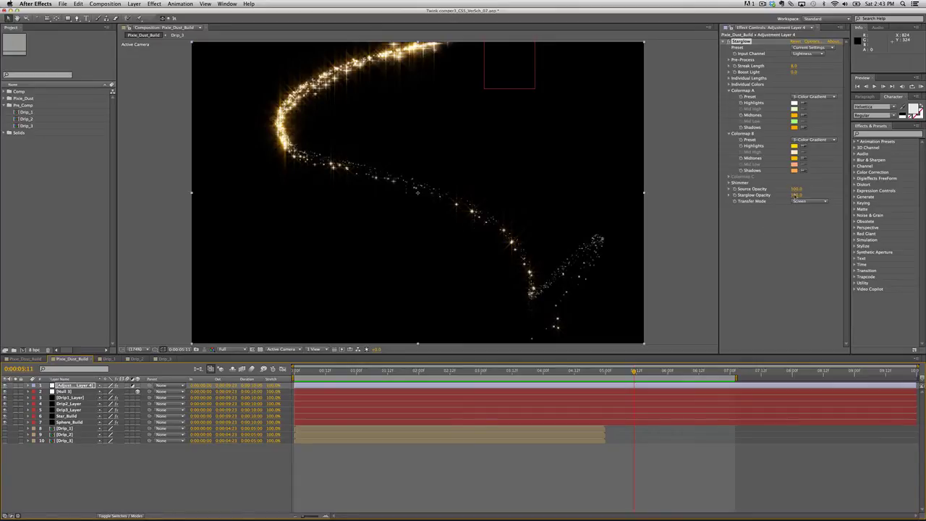
Step: Reduce Starglow Opacity to 87 and start a RAM preview of the softened glow
click(796, 196)
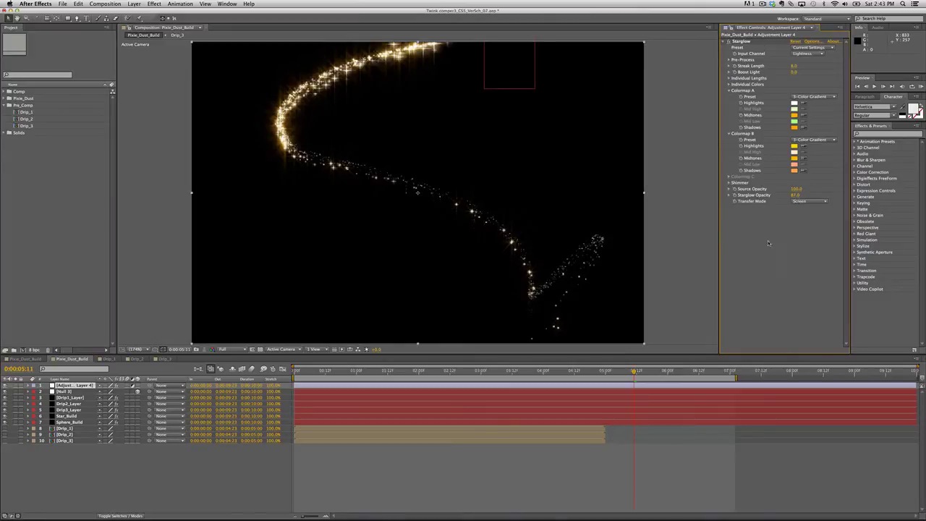
key(KP_0)
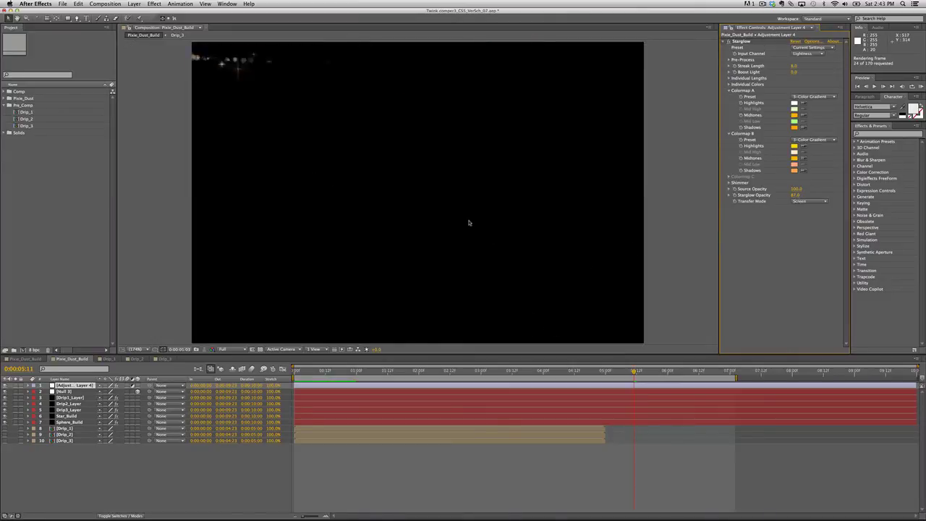